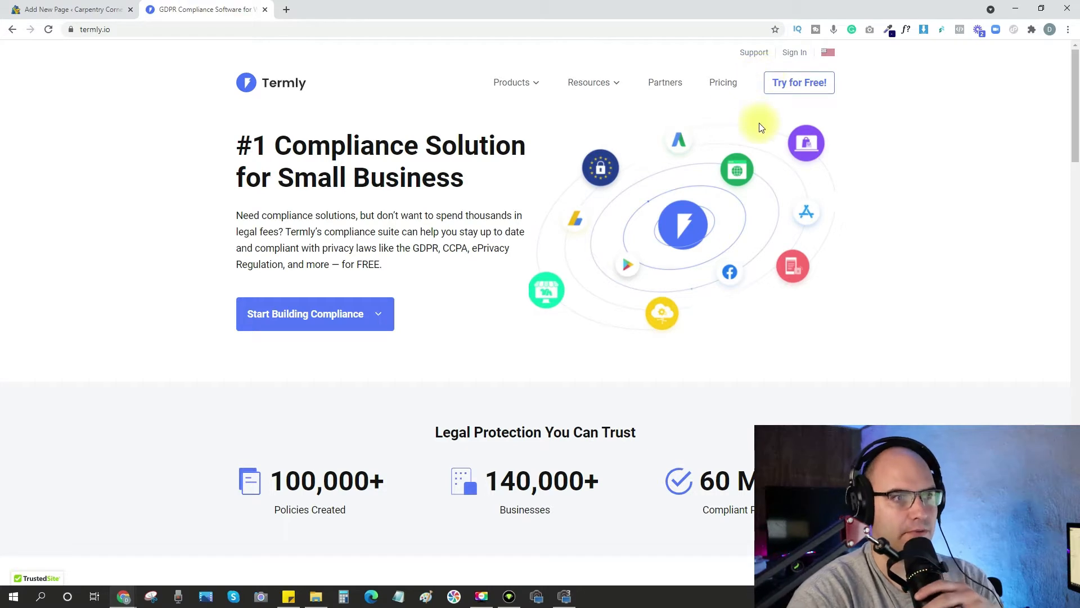
# Open Termly's free account sign-up form and look over its registration fields
pyautogui.click(815, 85)
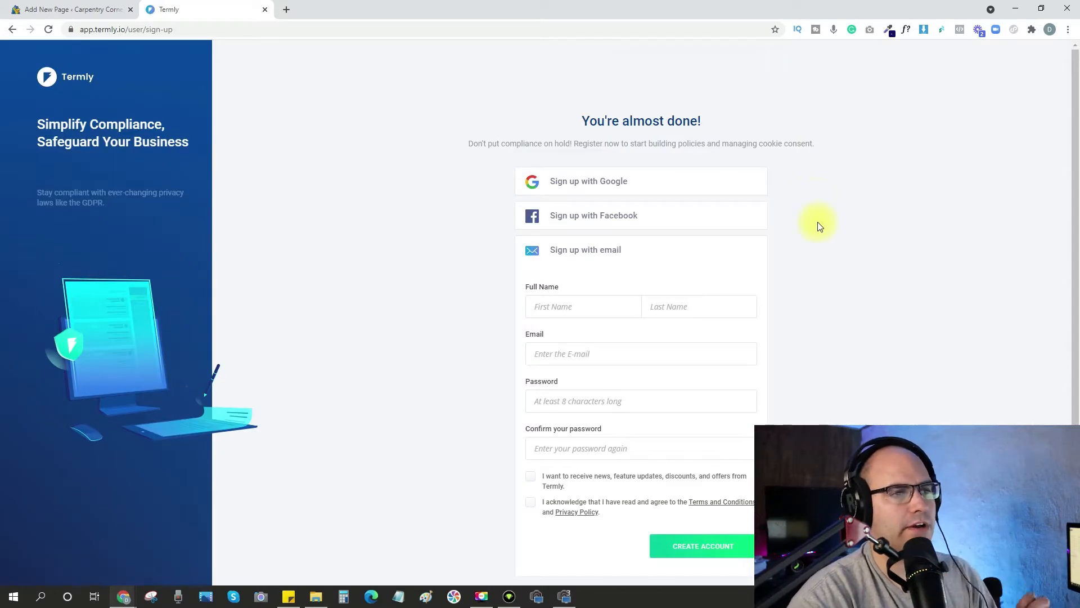
pyautogui.scroll(-1, 819, 225)
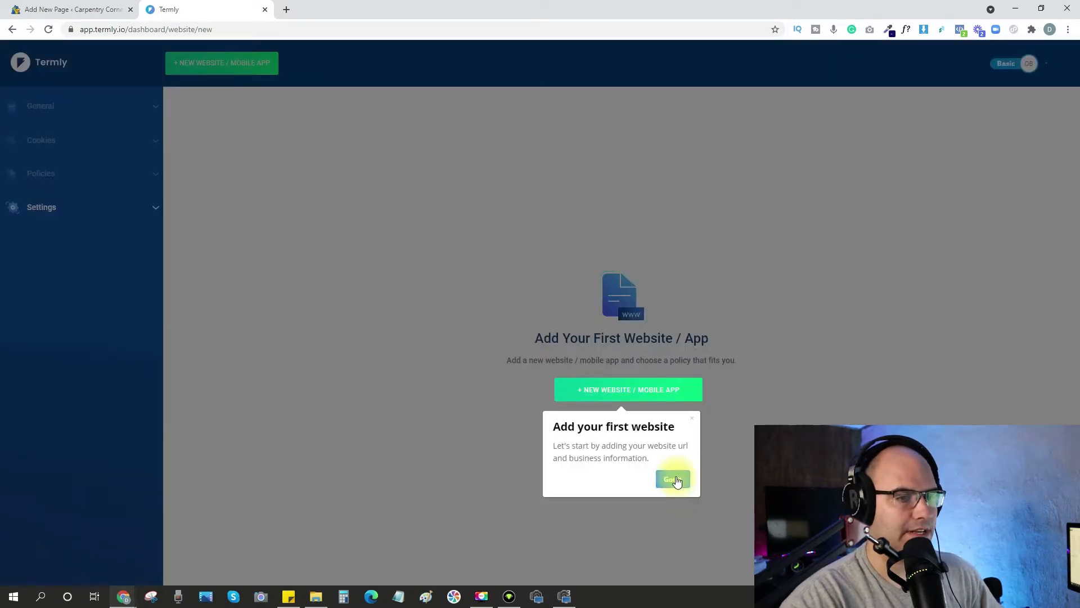
pyautogui.click(674, 478)
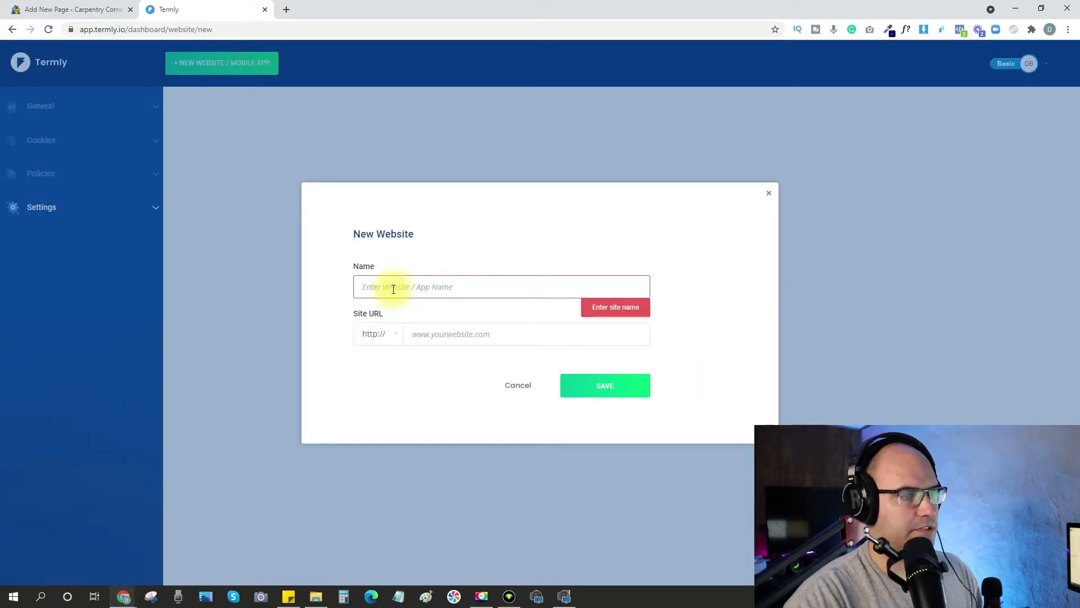
pyautogui.click(393, 288)
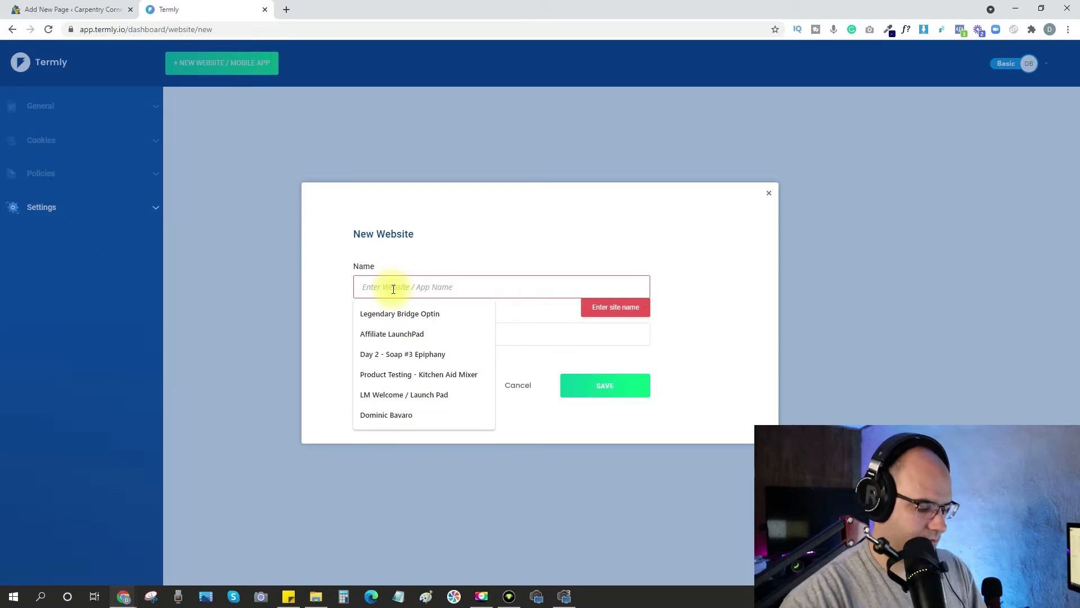
pyautogui.write('The Carpentry Corner')
pyautogui.click(446, 336)
pyautogui.click(390, 335)
pyautogui.click(382, 362)
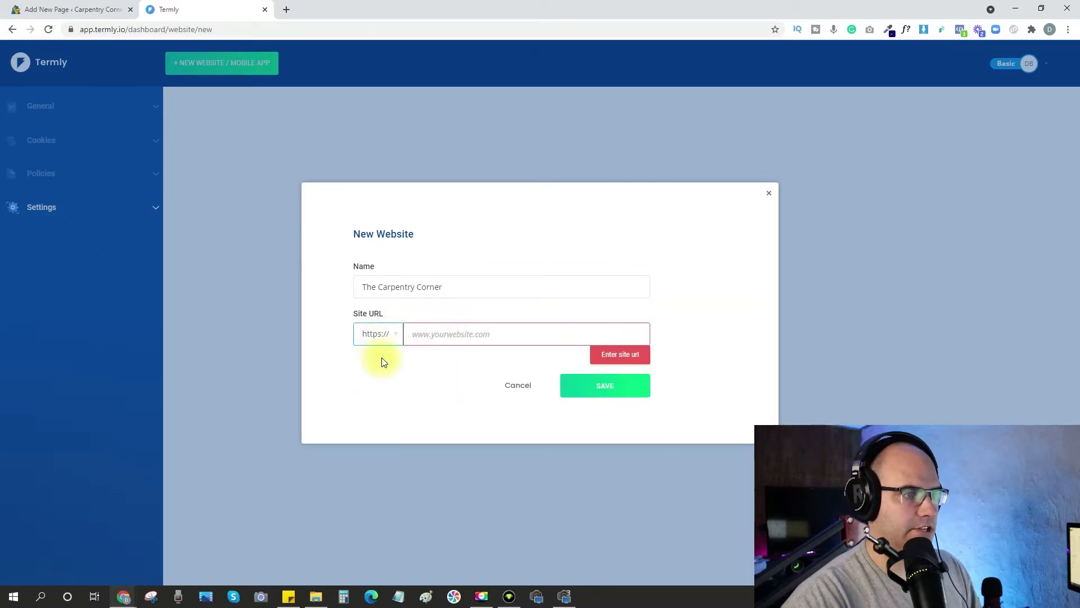
pyautogui.click(438, 335)
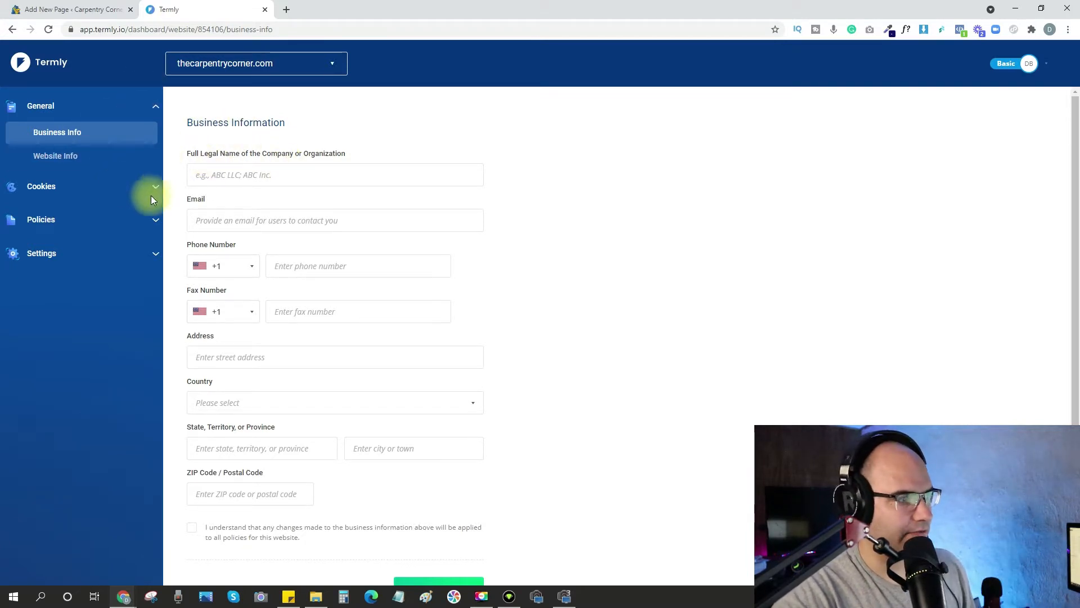
# Look through the options offered under Settings, Policies and Cookies for the website
pyautogui.click(155, 259)
pyautogui.click(157, 206)
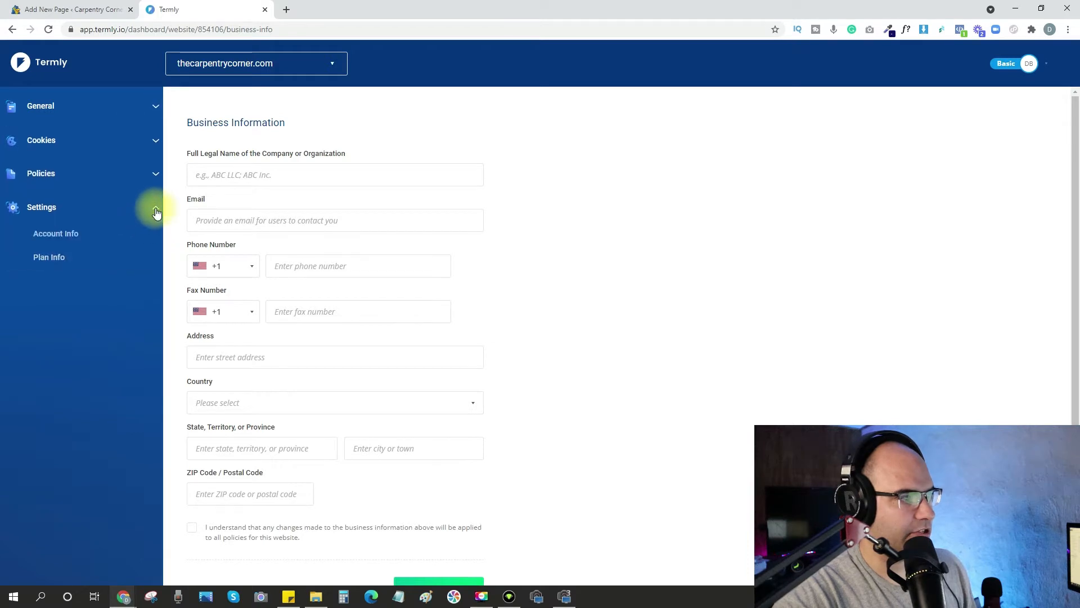
pyautogui.click(152, 176)
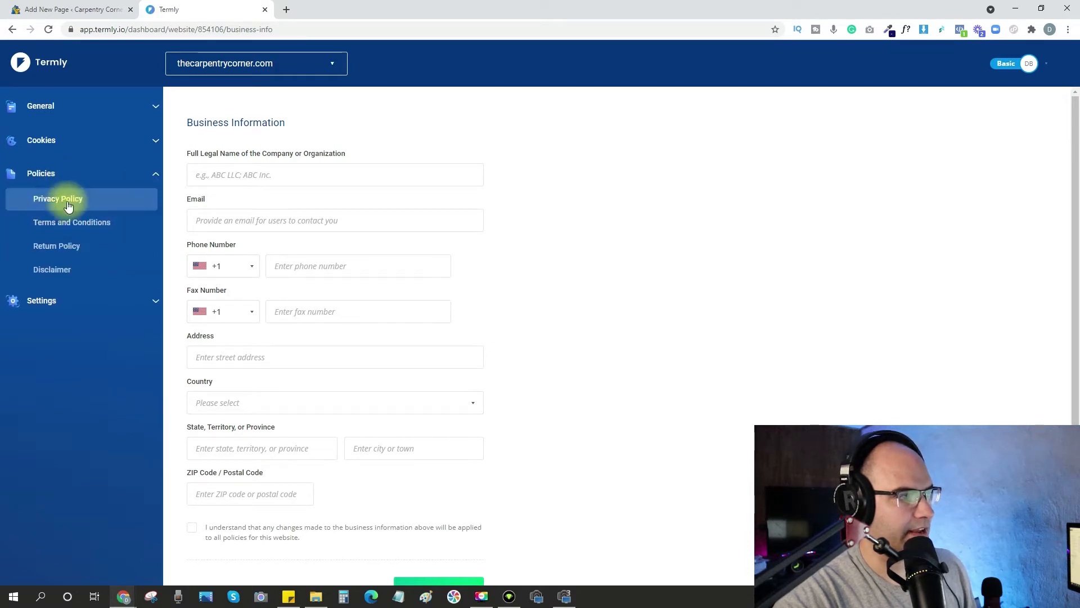
pyautogui.click(154, 177)
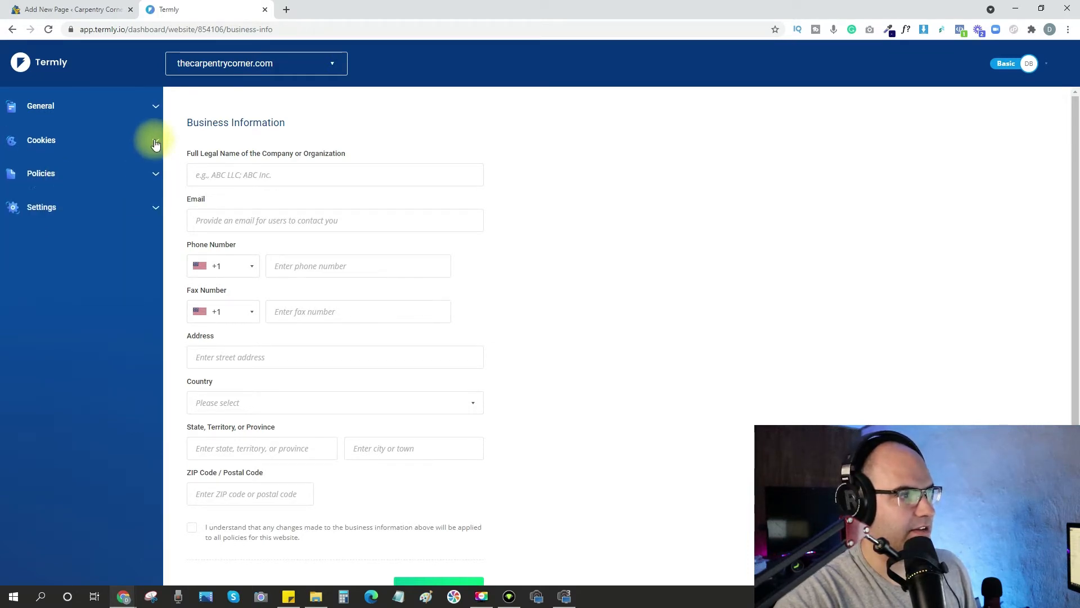
pyautogui.click(151, 141)
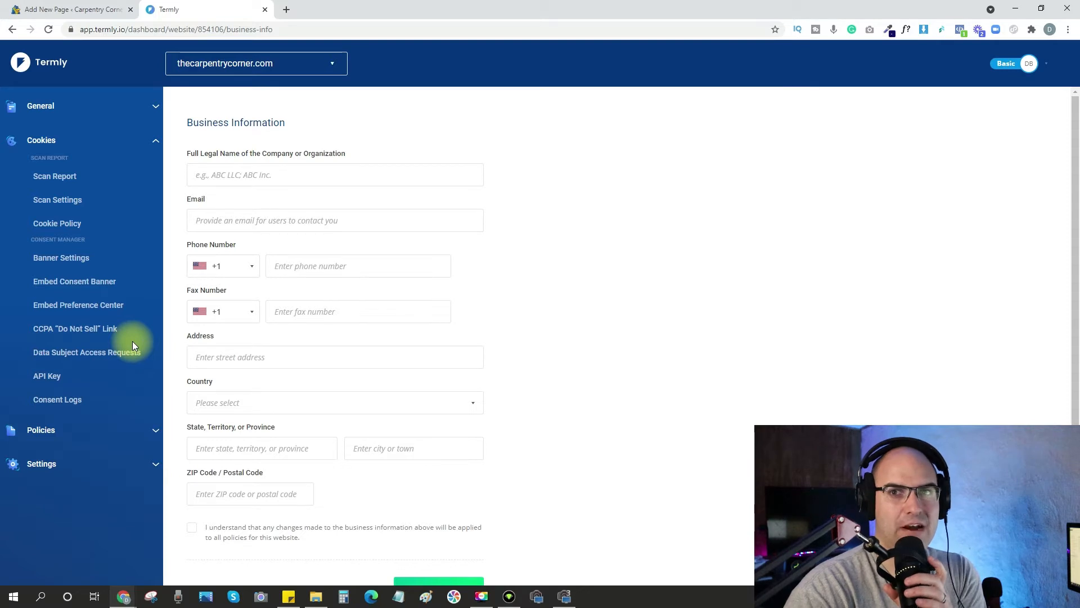
pyautogui.click(159, 138)
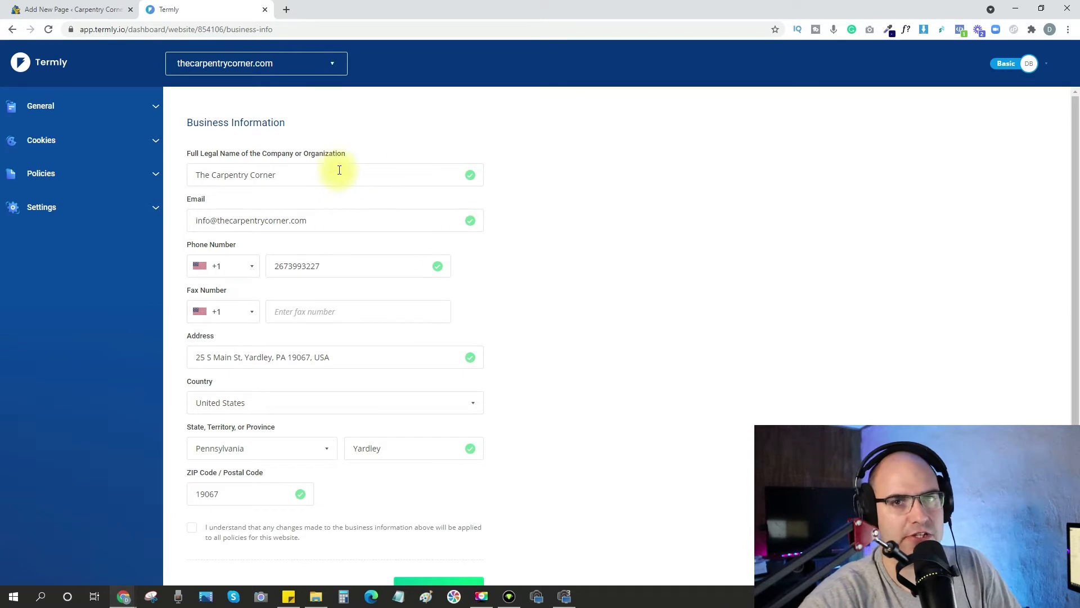
# Review the completed business information form and the website's name and URL details
pyautogui.scroll(-1, 338, 197)
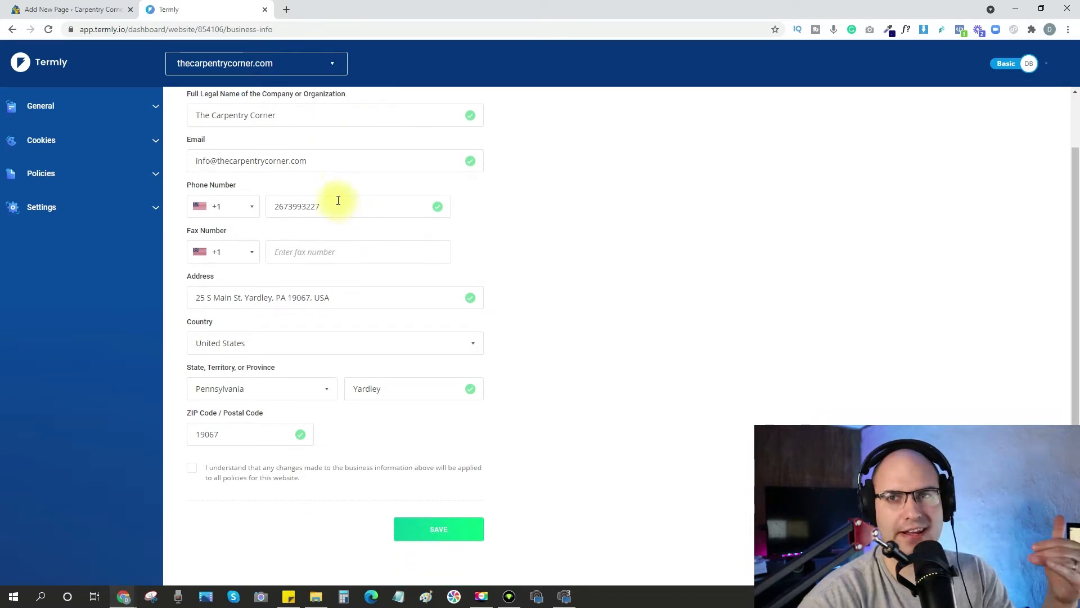
pyautogui.scroll(1, 277, 185)
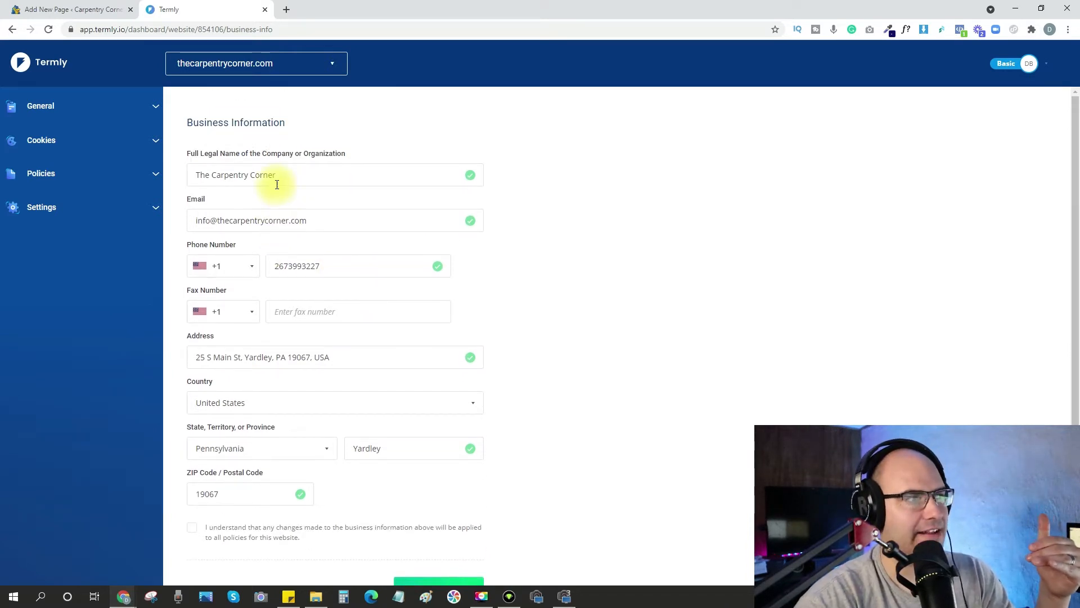
pyautogui.click(66, 112)
pyautogui.click(66, 156)
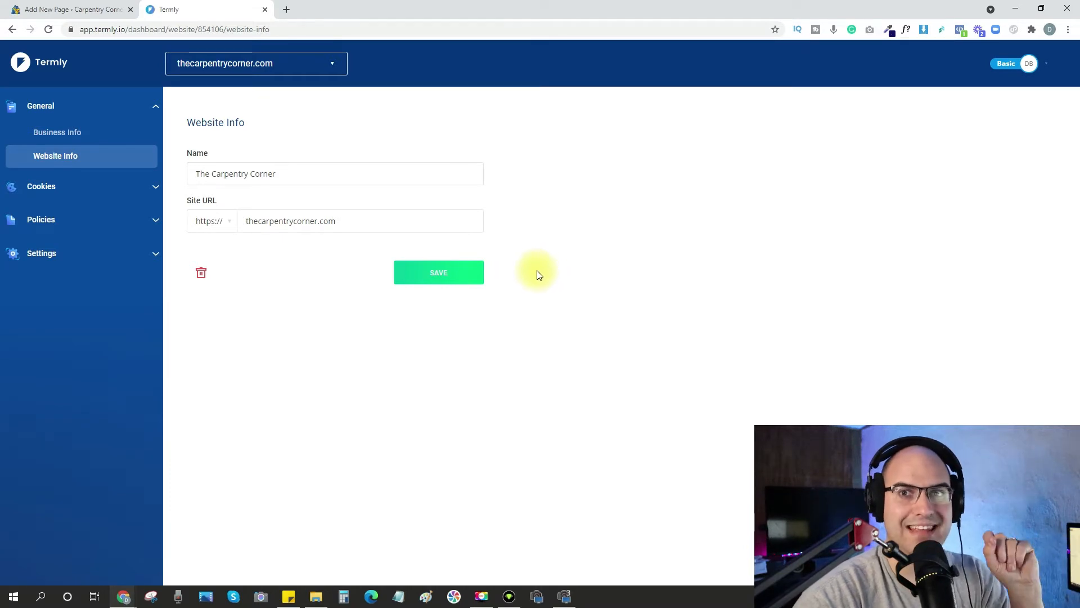
pyautogui.click(59, 140)
pyautogui.click(64, 159)
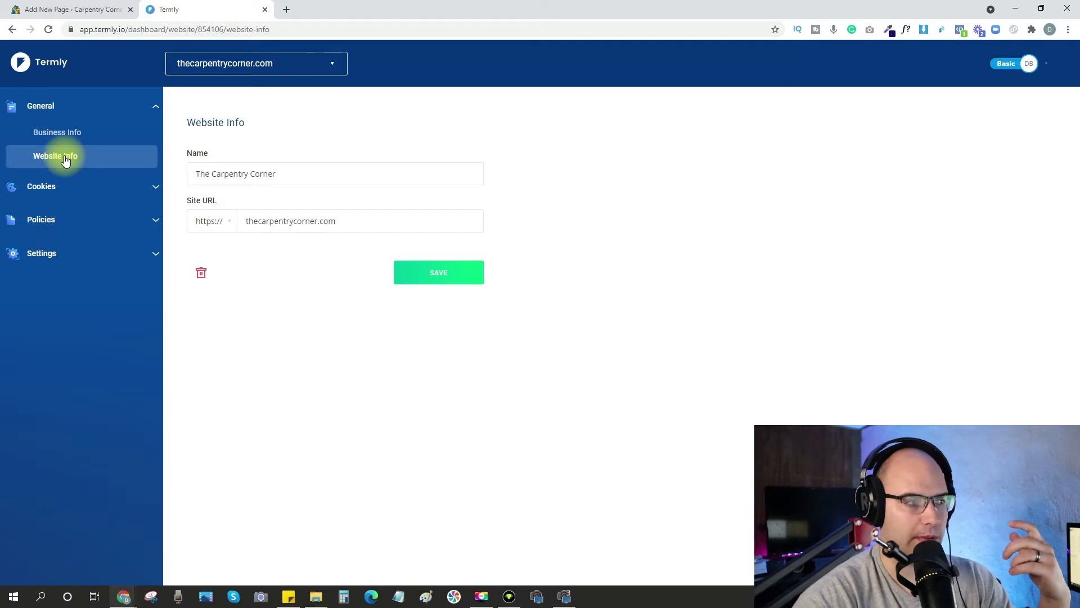
# Create a new privacy policy for thecarpentrycorner.com and publish it from the builder's final details
pyautogui.click(68, 224)
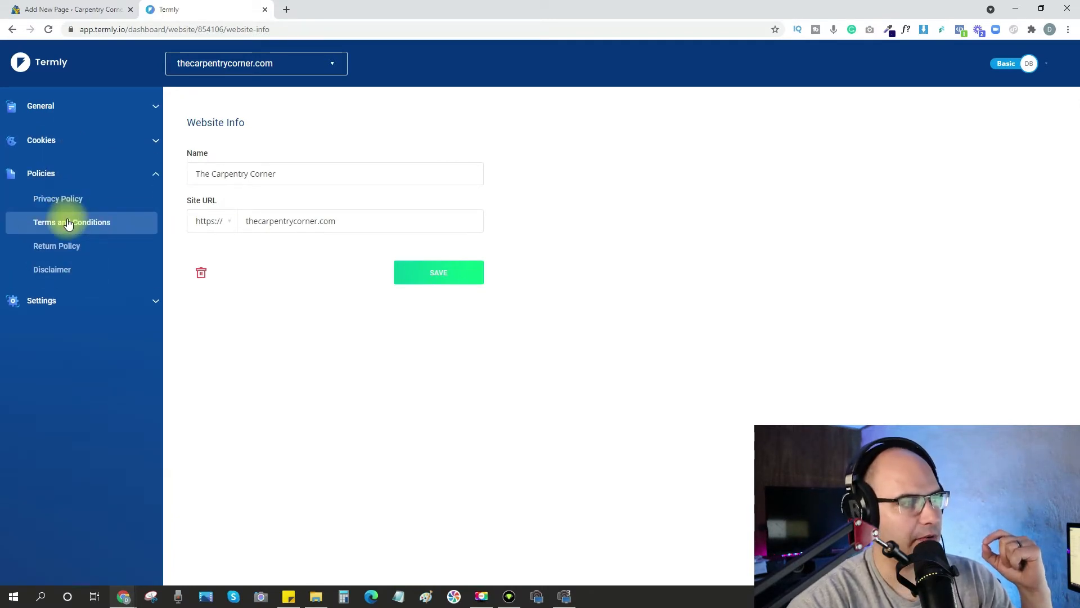
pyautogui.click(77, 200)
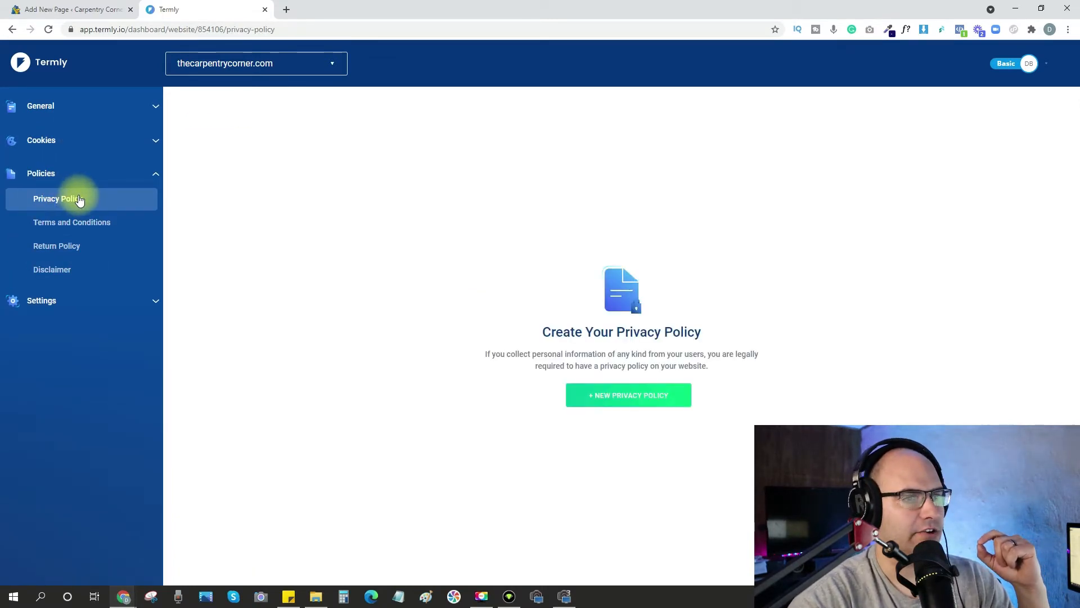
pyautogui.click(613, 401)
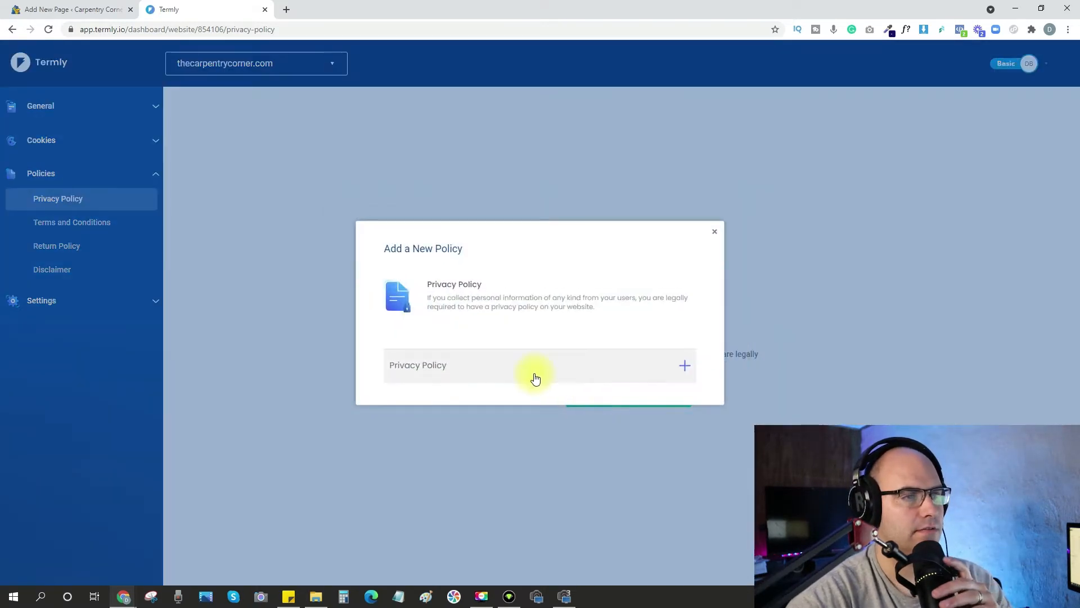
pyautogui.click(469, 369)
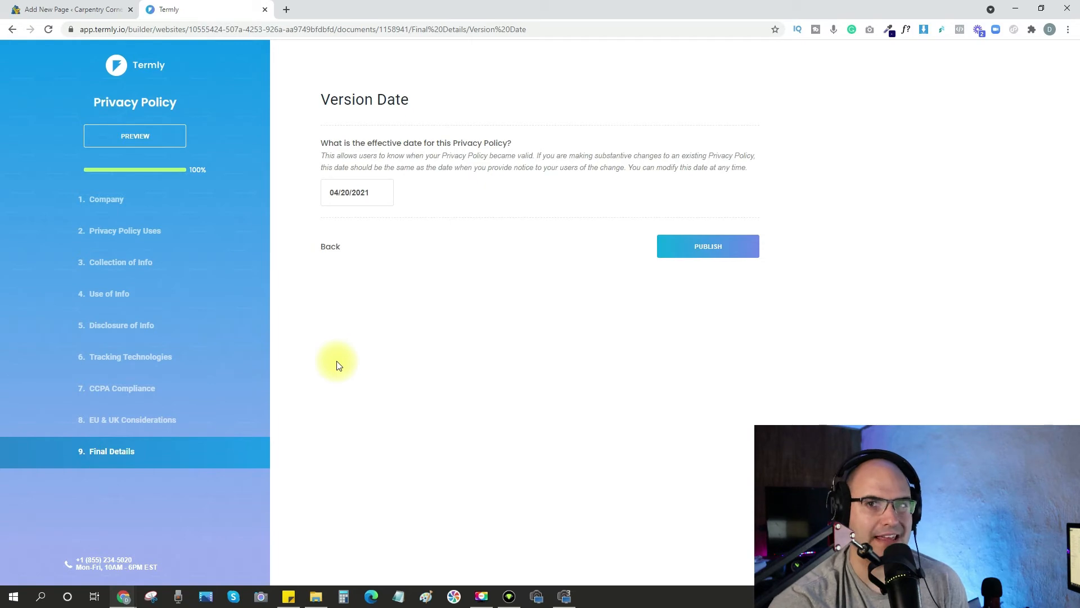
pyautogui.click(705, 251)
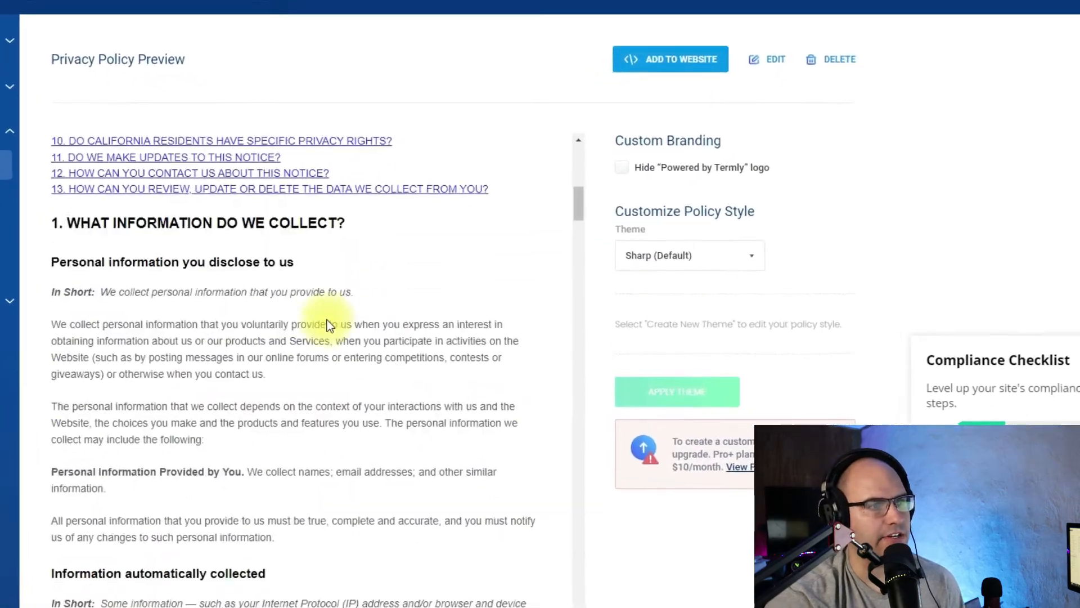
# Read through the whole privacy policy preview and return to its beginning
pyautogui.scroll(-15, 327, 319)
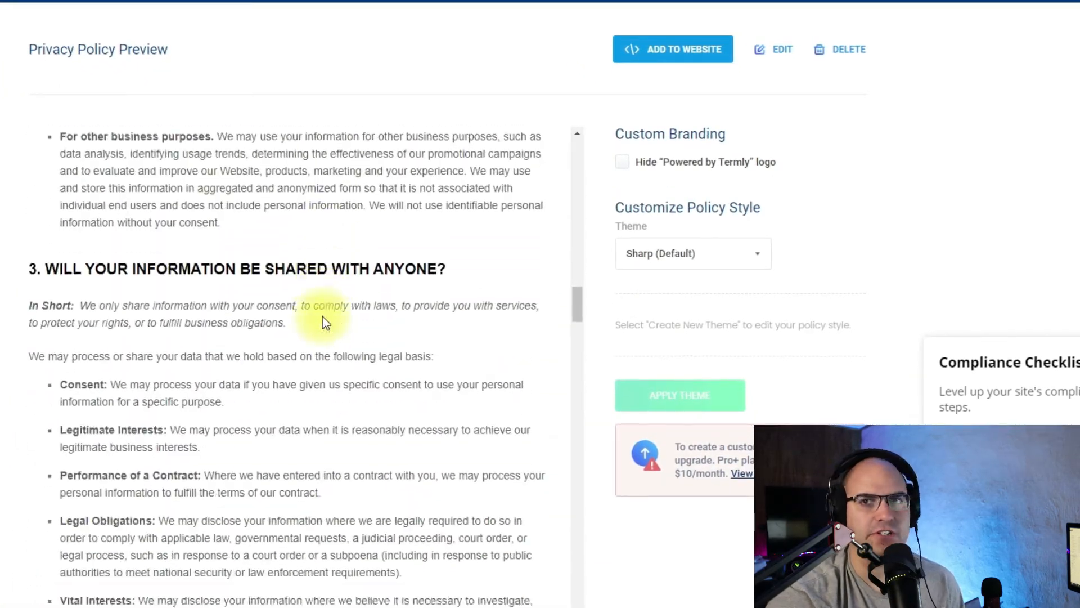
pyautogui.scroll(-20, 324, 322)
pyautogui.scroll(-20, 324, 320)
pyautogui.scroll(8, 557, 574)
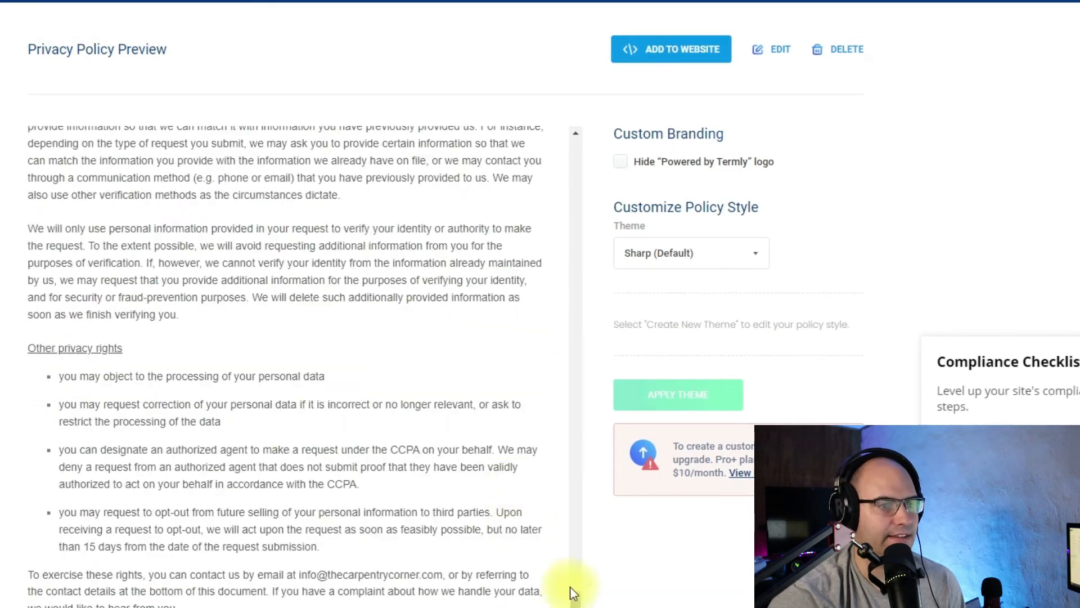
pyautogui.moveTo(572, 597); pyautogui.dragTo(572, 150)
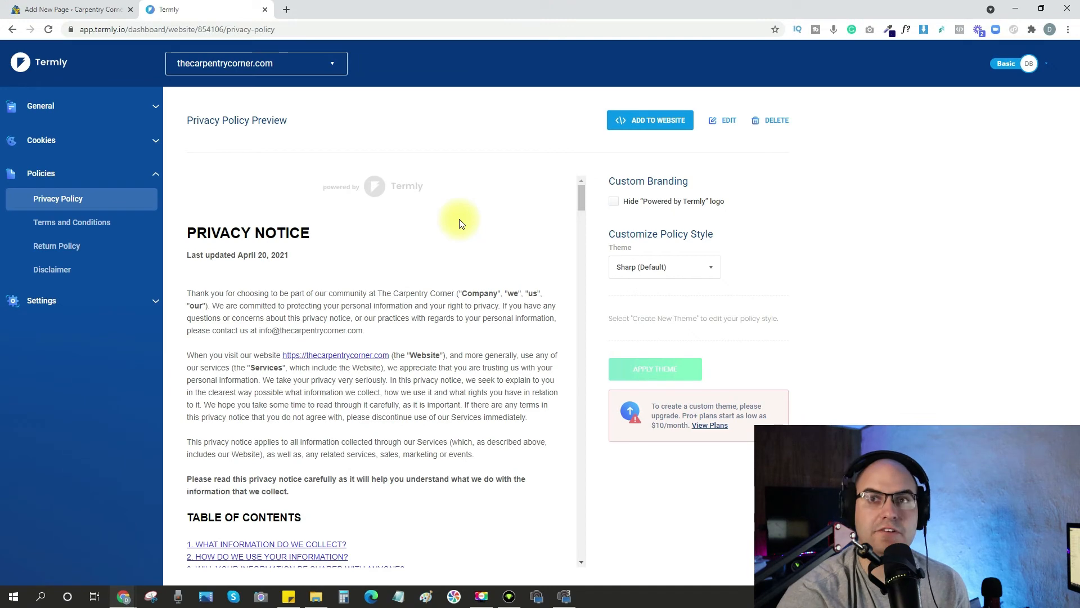
# Copy the privacy policy's HTML format code and switch to the Privacy Policy page in the WordPress editor
pyautogui.click(665, 129)
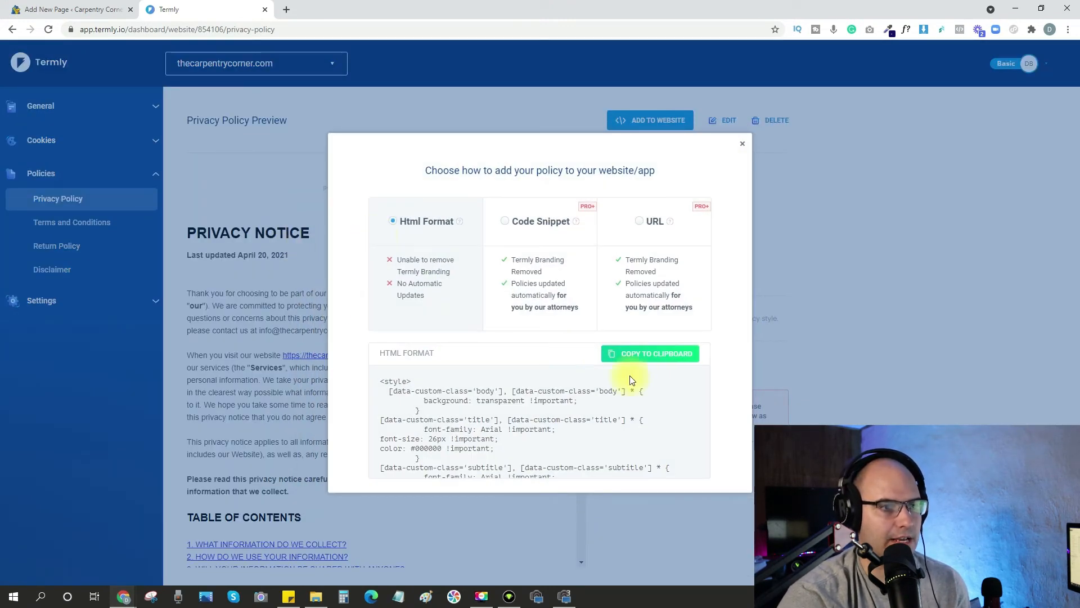
pyautogui.click(650, 354)
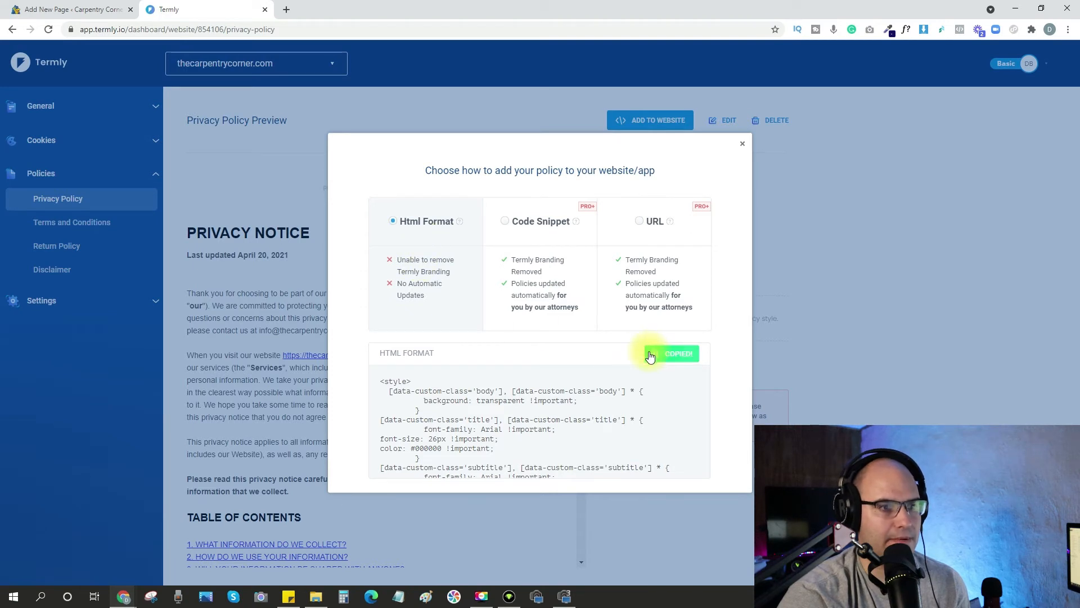
pyautogui.click(78, 9)
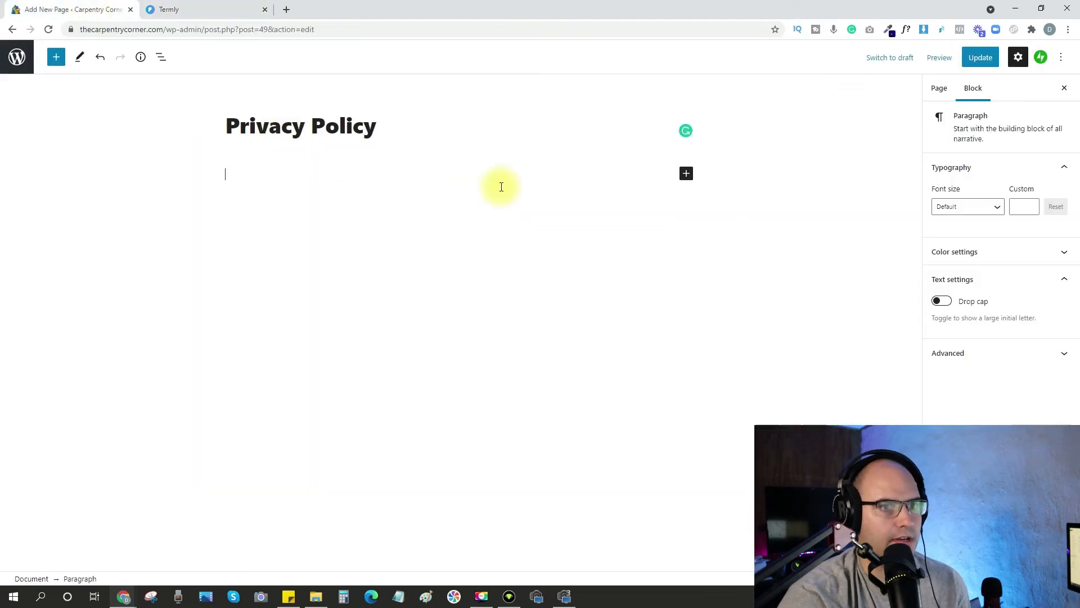
# Insert a Custom HTML block containing the copied policy code below the Privacy Policy title and update the page
pyautogui.click(687, 174)
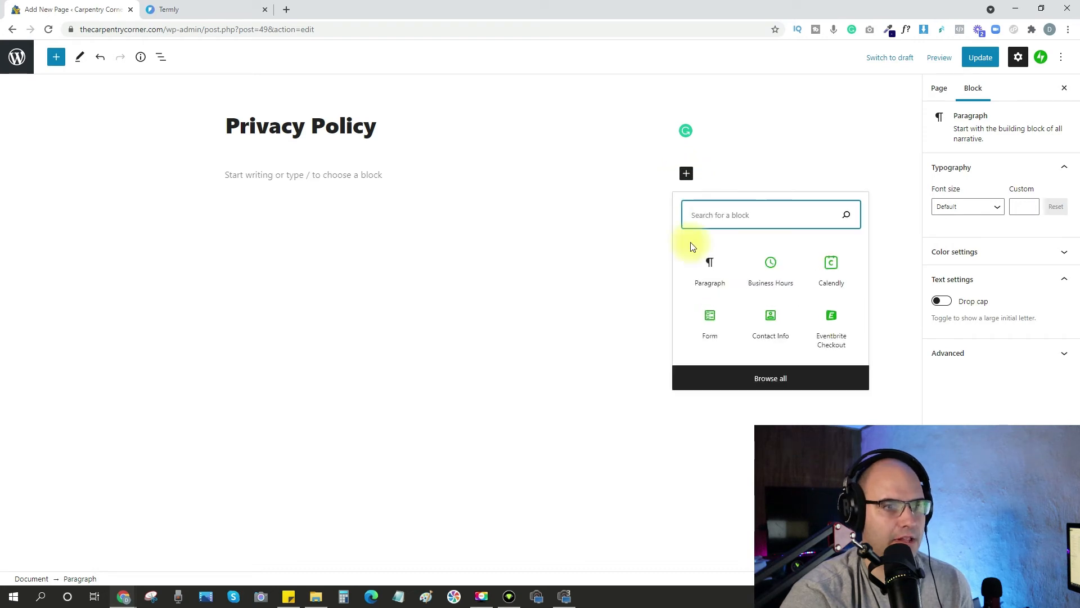
pyautogui.write('html')
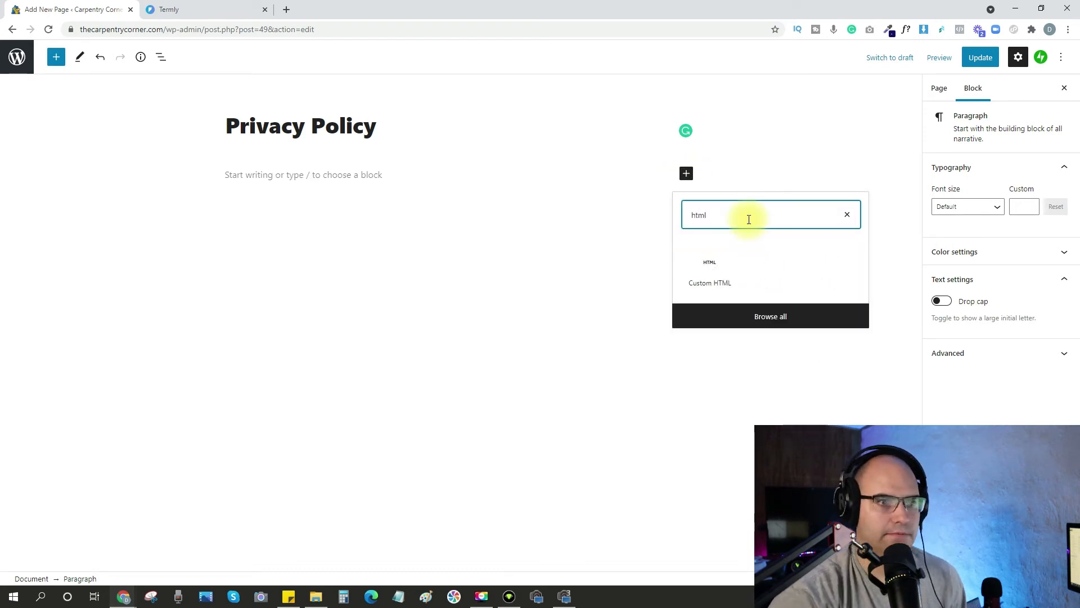
pyautogui.click(710, 266)
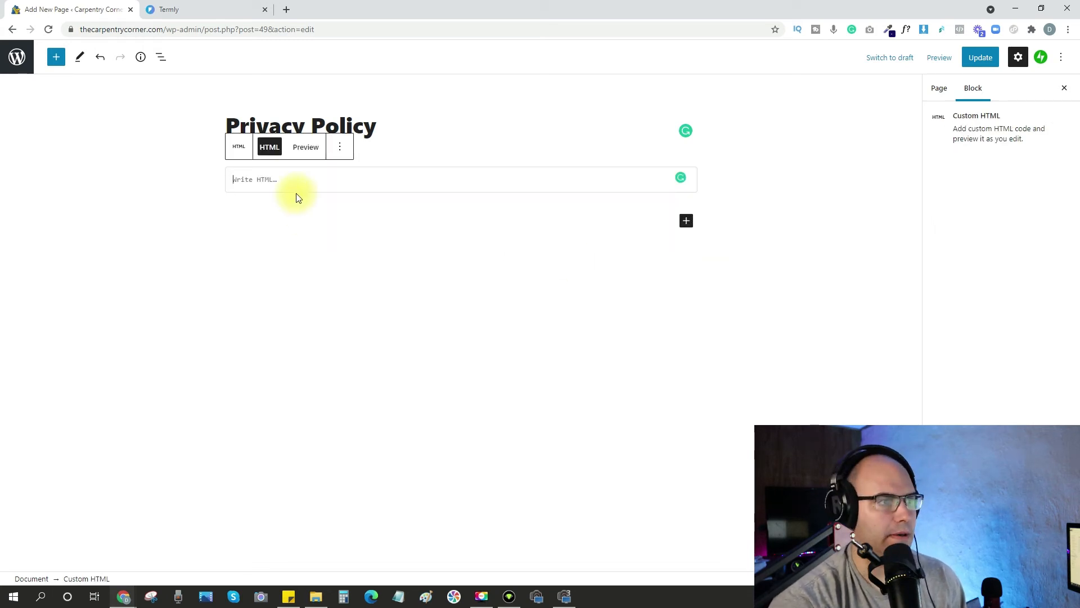
pyautogui.click(278, 180)
pyautogui.hotkey('ctrl', 'v')
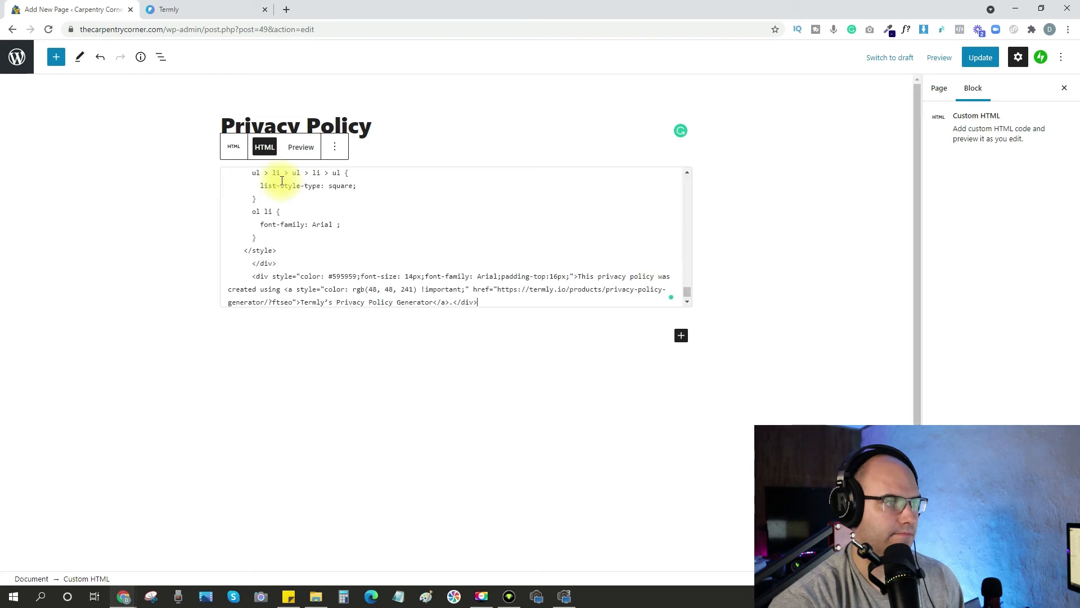
pyautogui.click(982, 57)
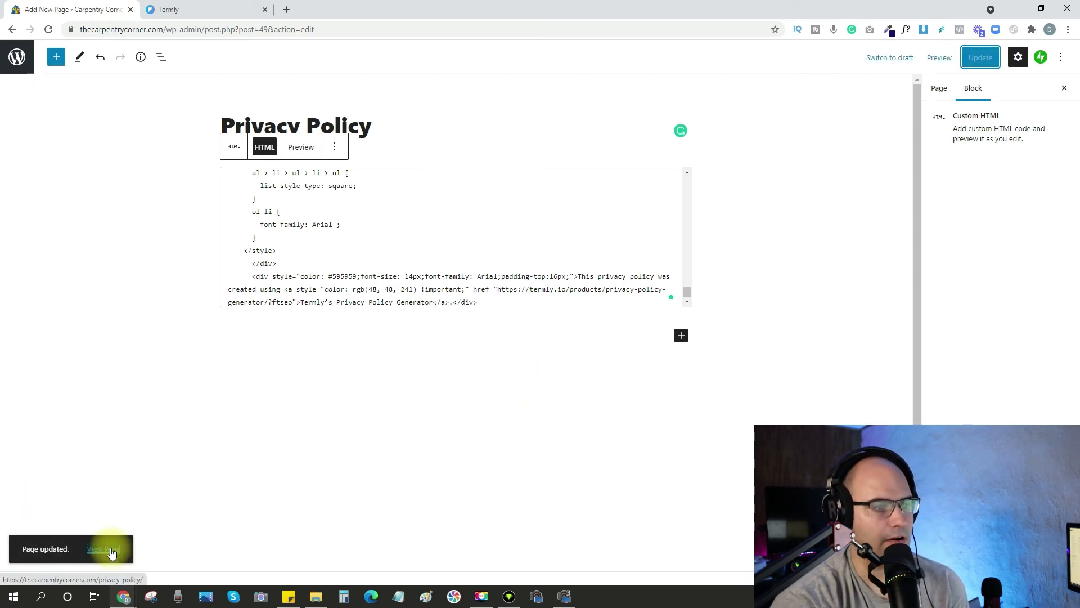
# View the live Privacy Policy page and check its web address and policy text
pyautogui.click(106, 551)
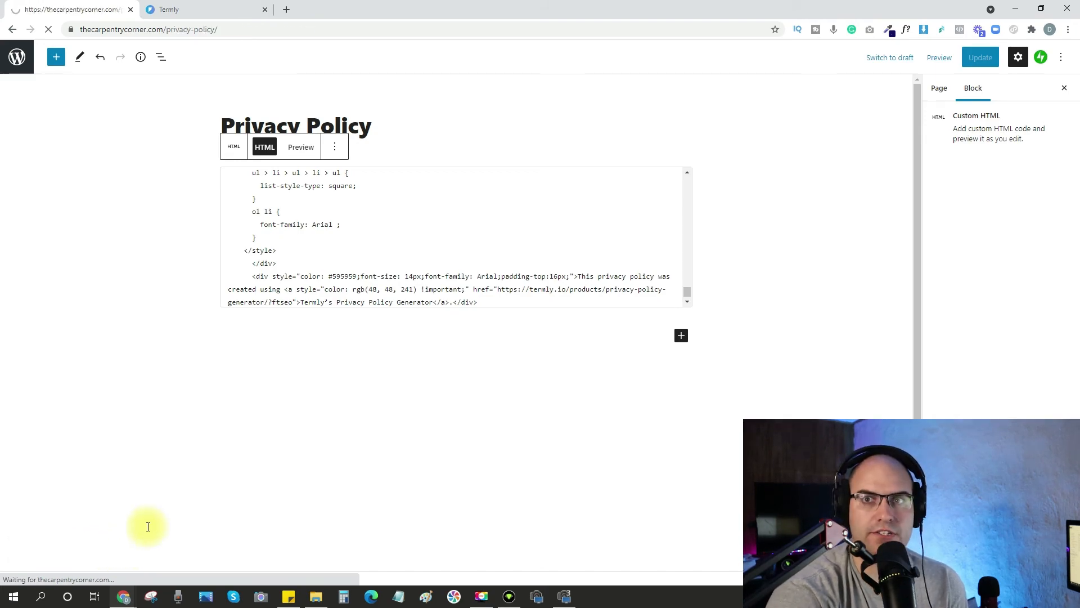
pyautogui.scroll(-5, 127, 231)
pyautogui.scroll(-20, 128, 232)
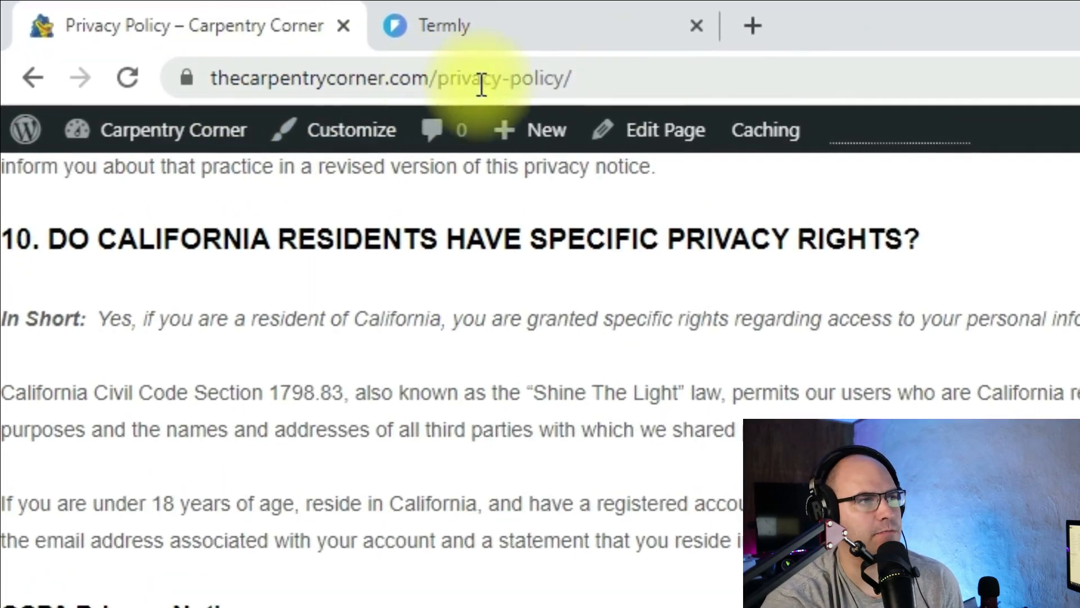
pyautogui.scroll(-15, 676, 511)
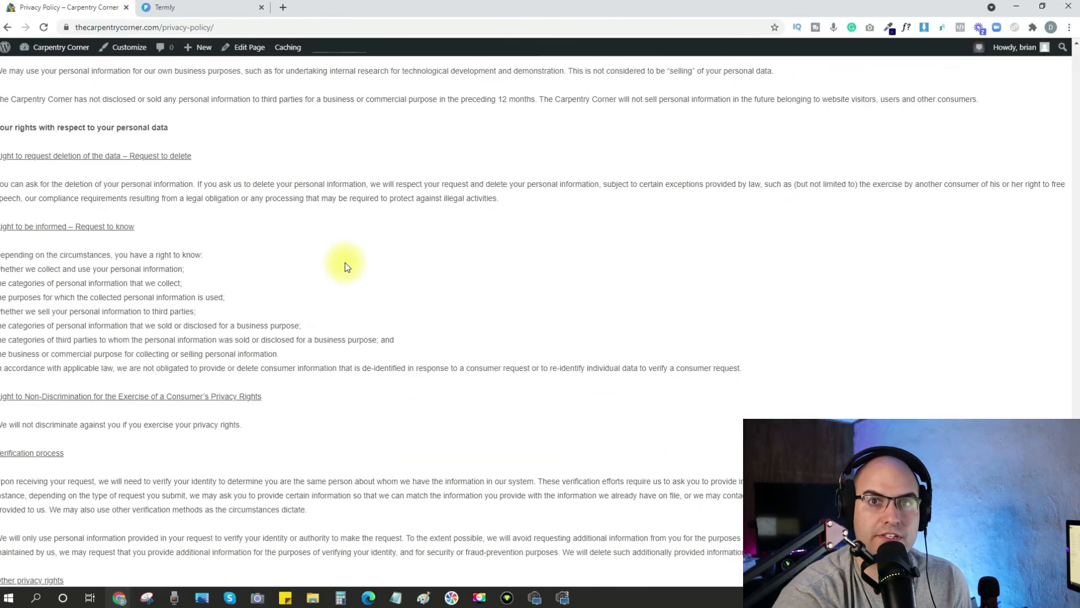
pyautogui.scroll(-6, 344, 261)
pyautogui.scroll(15, 345, 260)
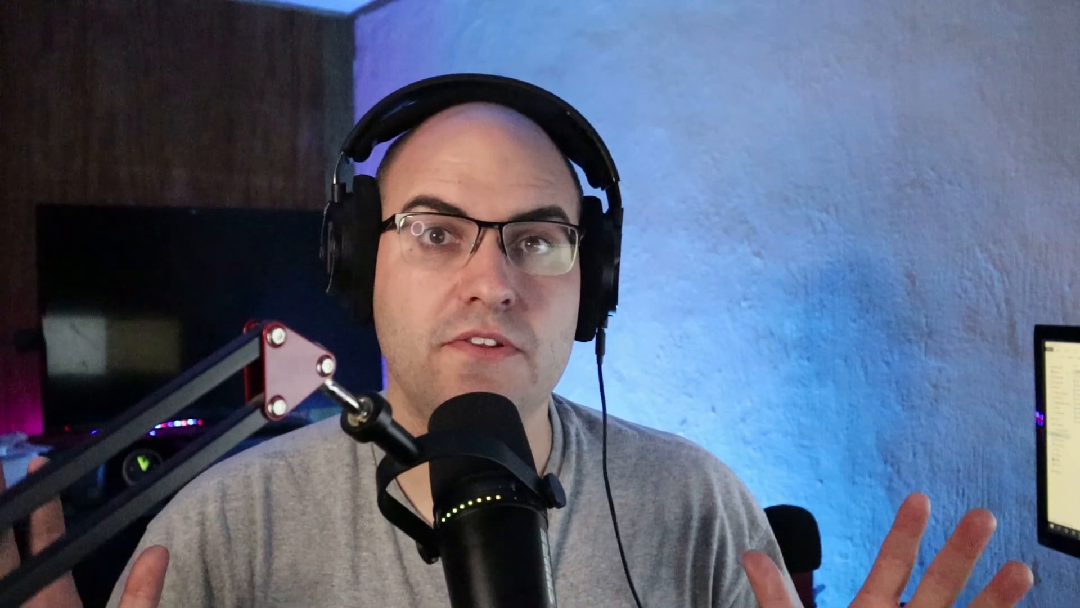